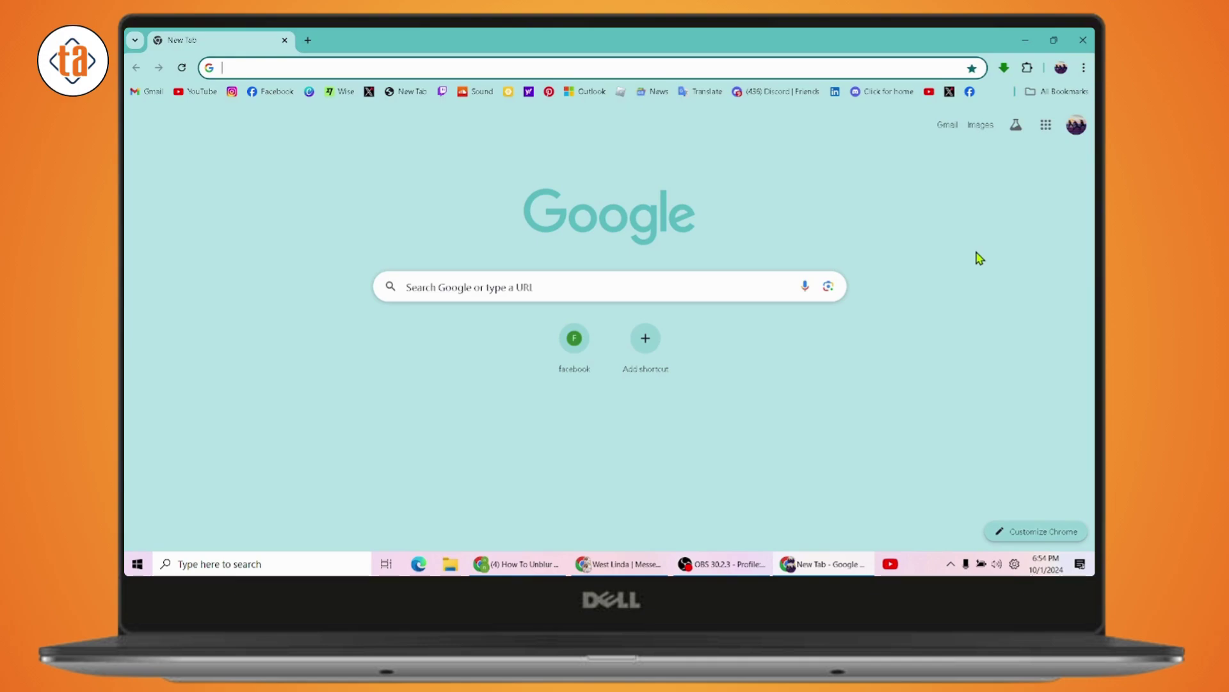
Search "activation" and open the Activation page confirming Windows 11 Pro is Active
key("super")
type("a")
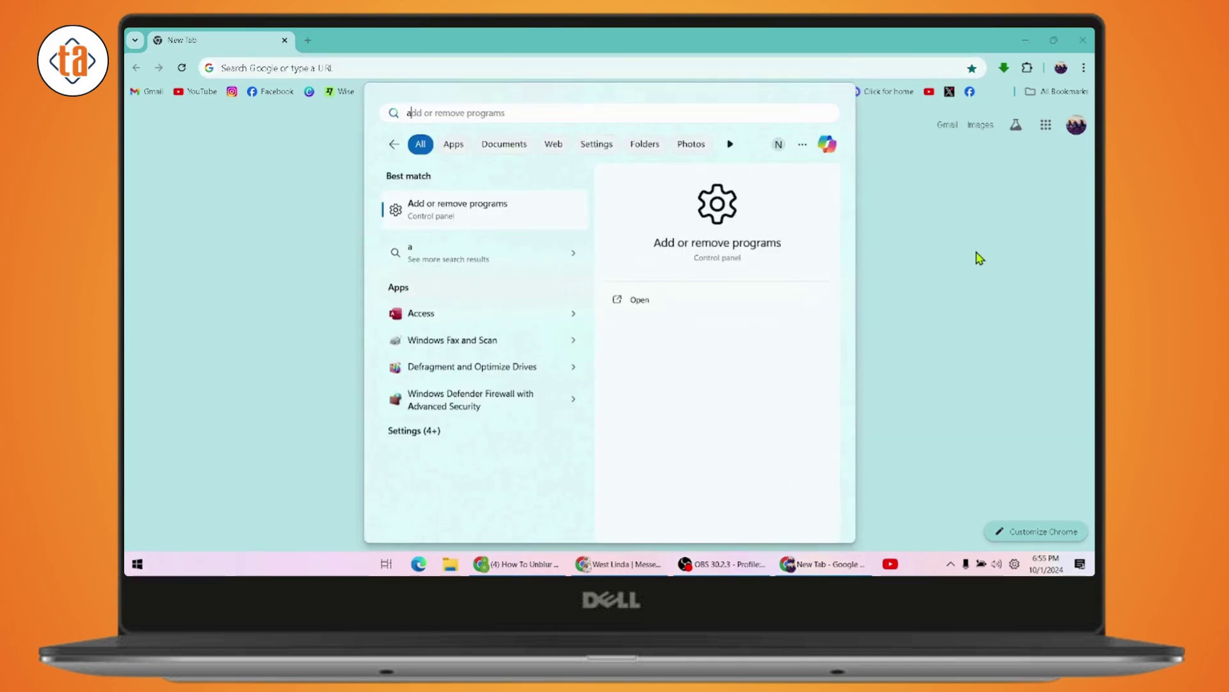
type("ctiva")
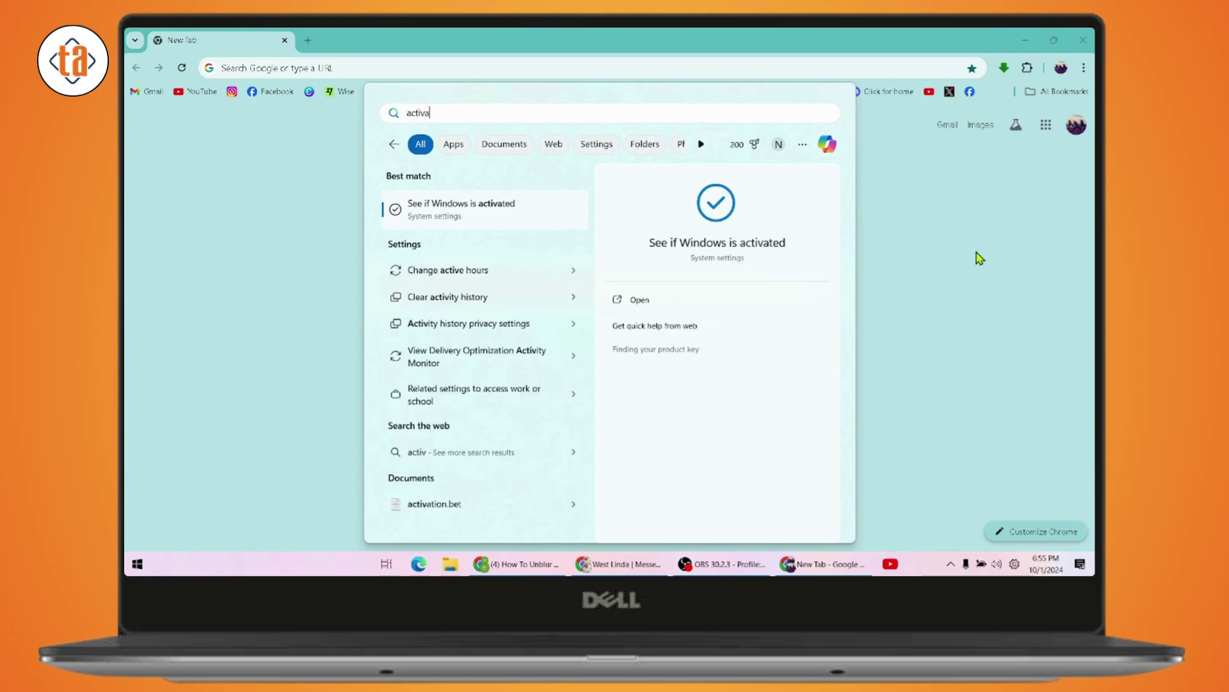
type("tion")
key("Return")
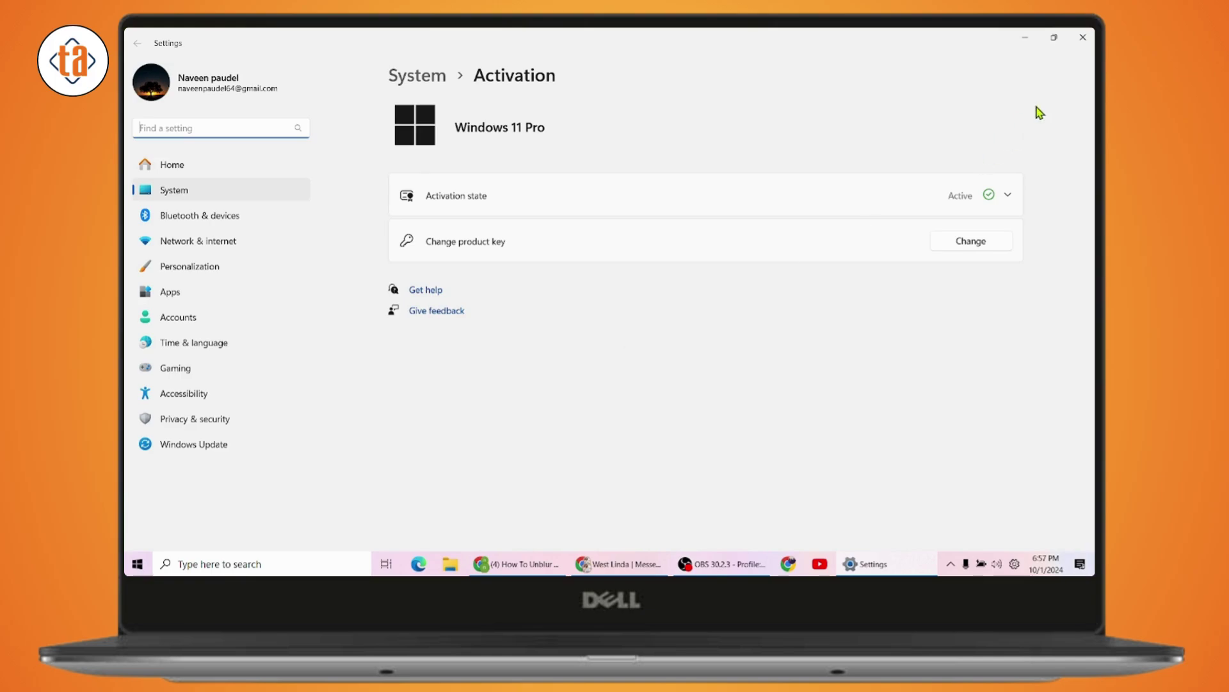
Close the Settings window to return to the astronaut-wallpaper desktop
left_click(1083, 37)
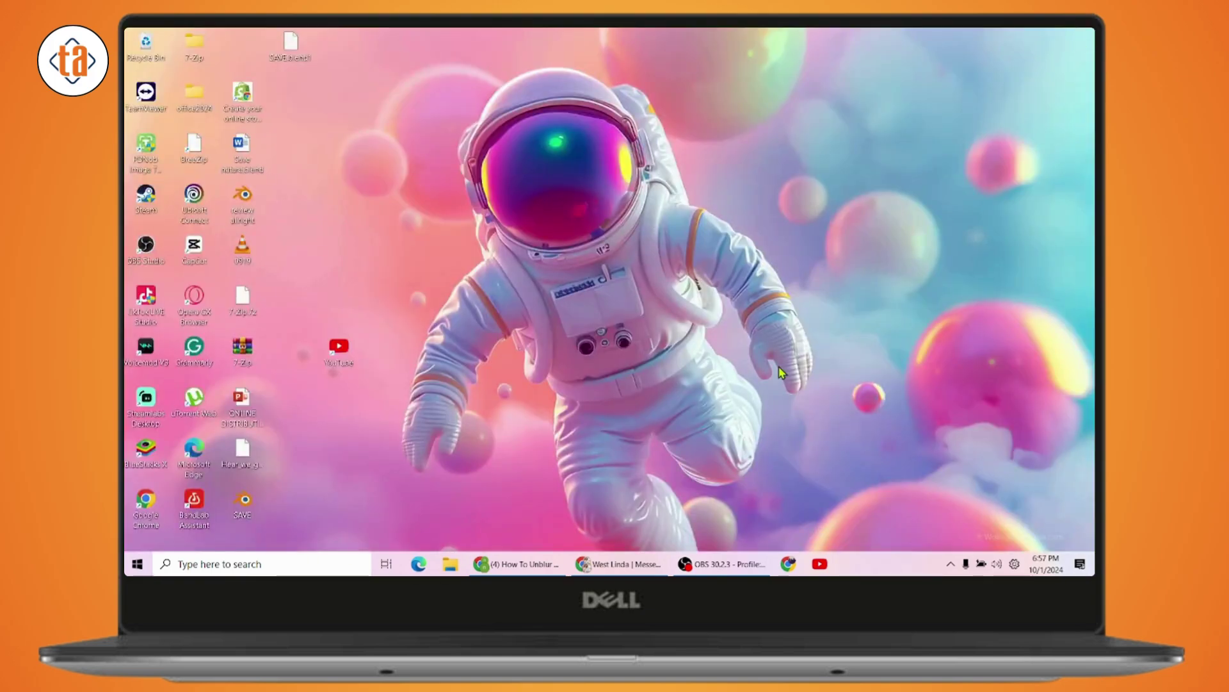